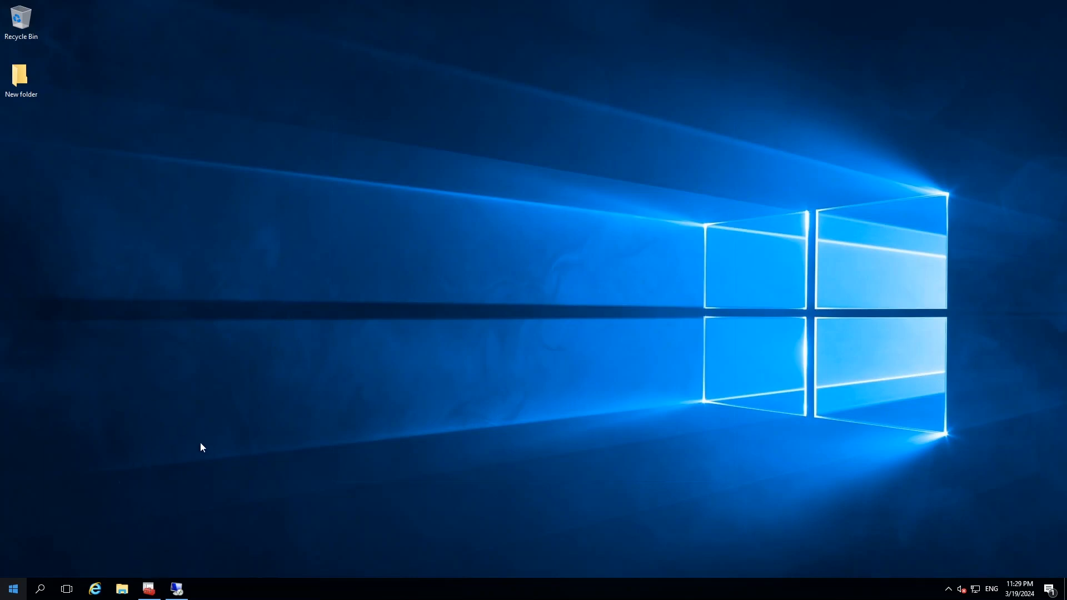
Open the Windows 10 Ent 21H2 x64 task sequence in Deployment Workbench and display its Format and Partition Disk (UEFI) step.
left_click(148, 591)
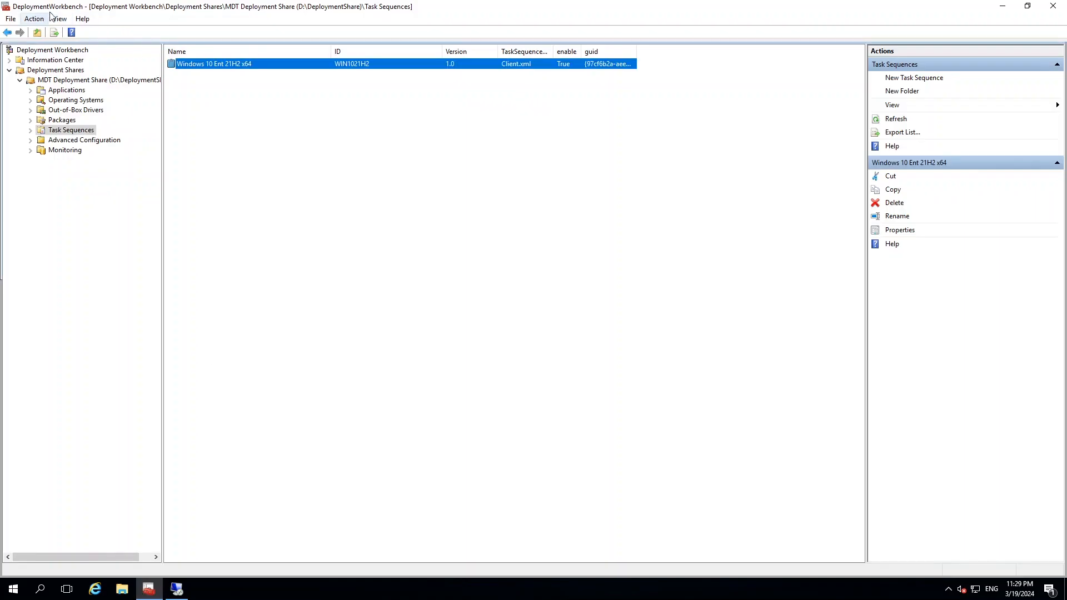
left_click(58, 132)
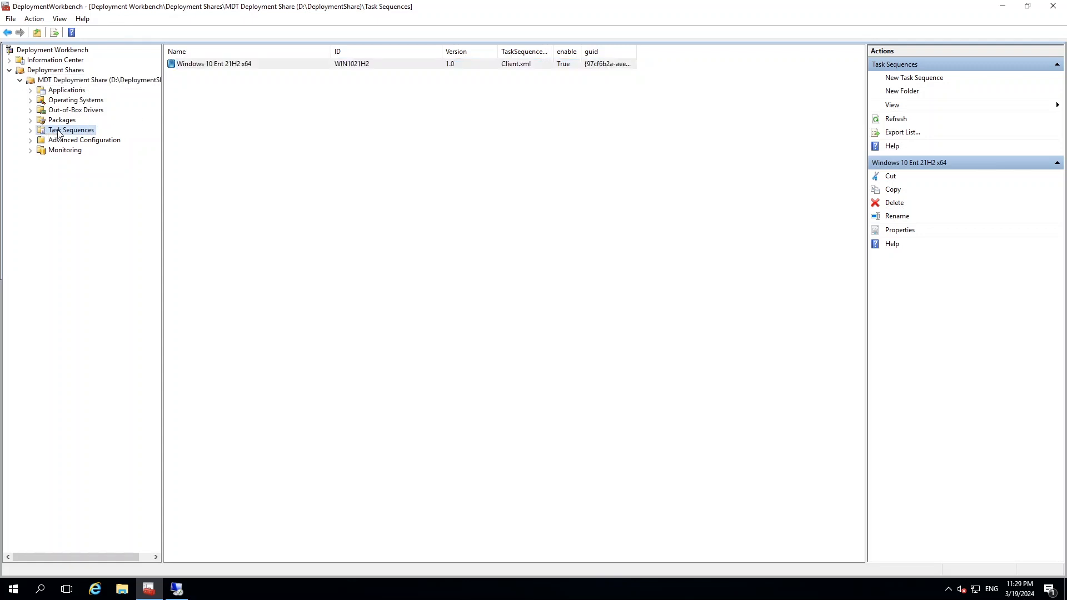
right_click(194, 65)
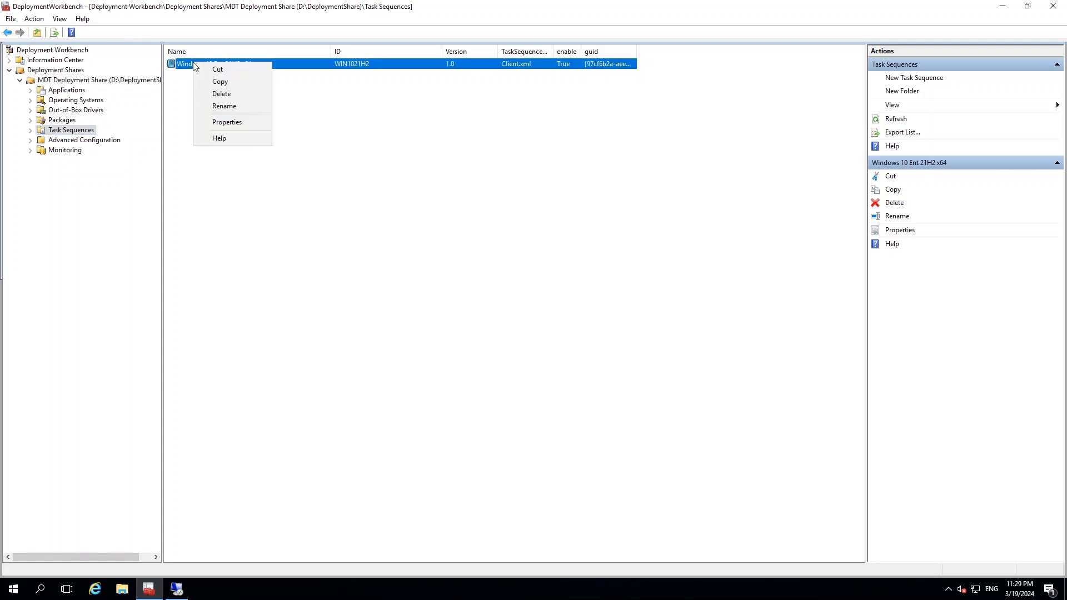
left_click(232, 122)
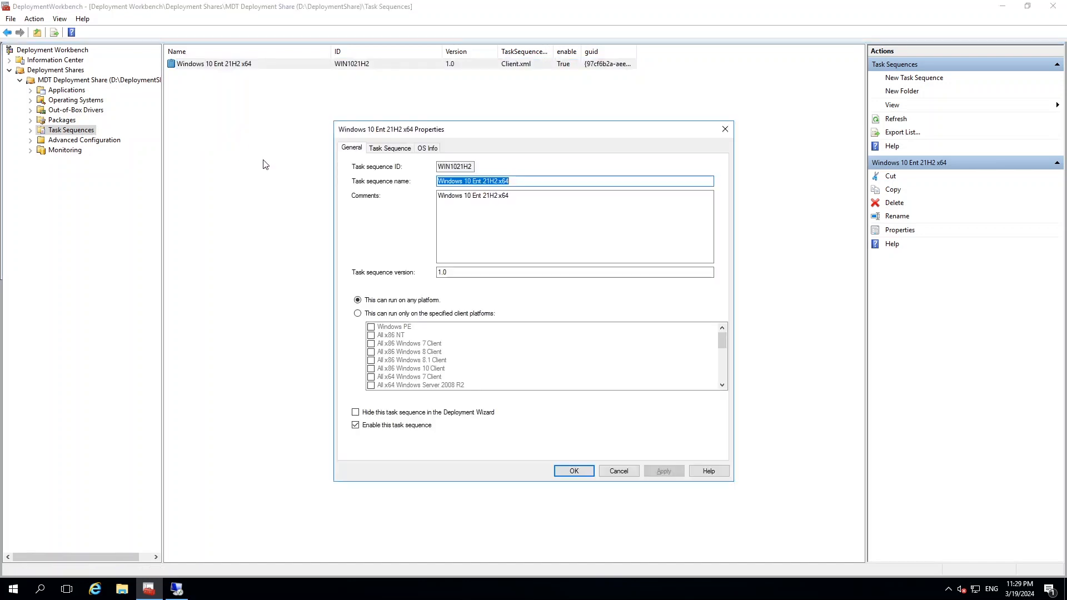
left_click(387, 149)
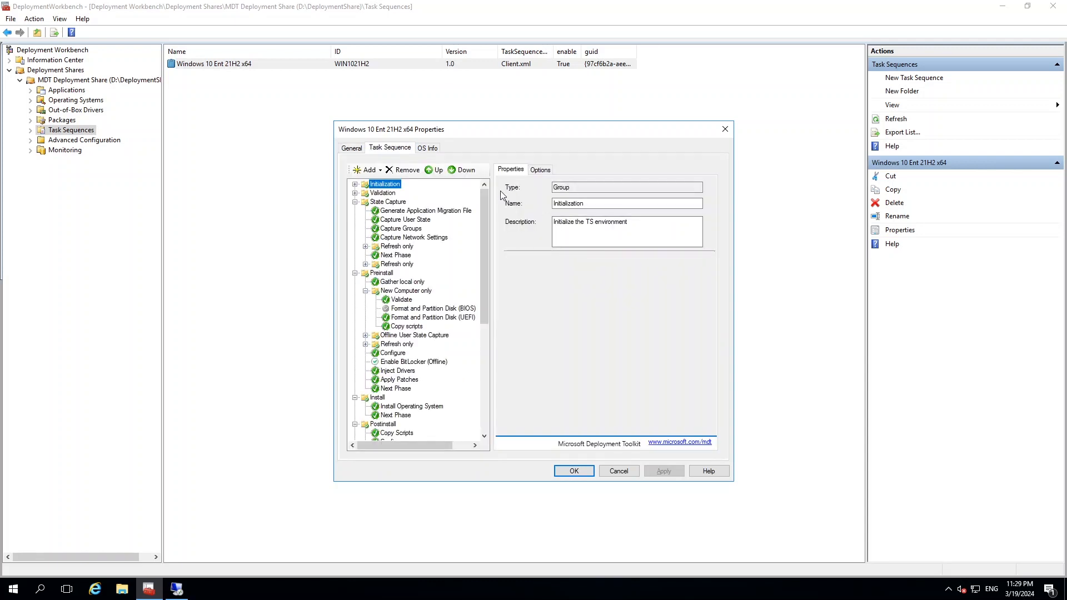
left_click_drag(485, 202, 484, 208)
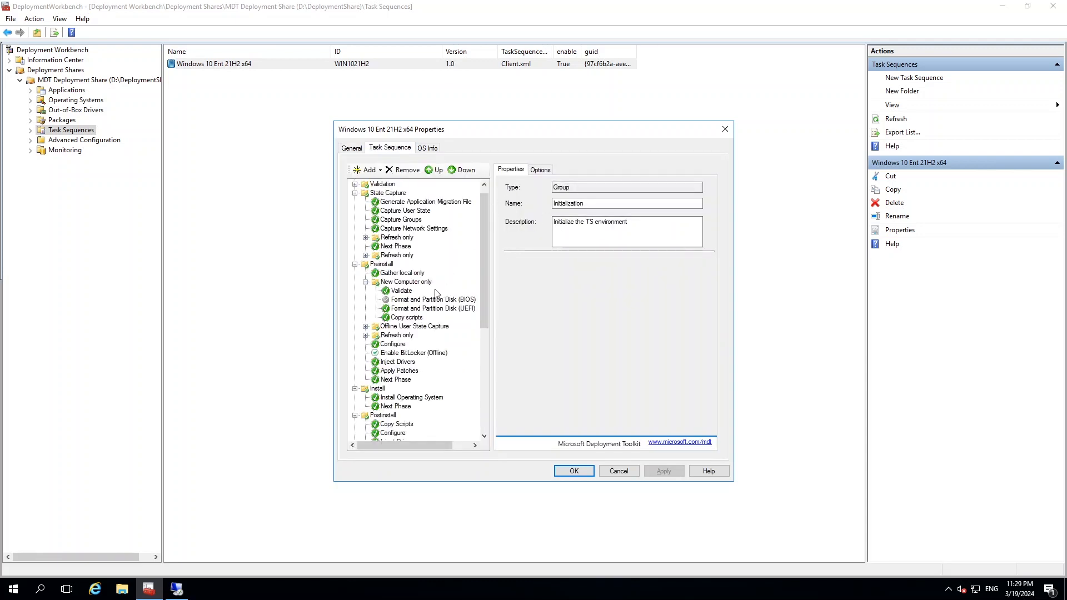
left_click(397, 284)
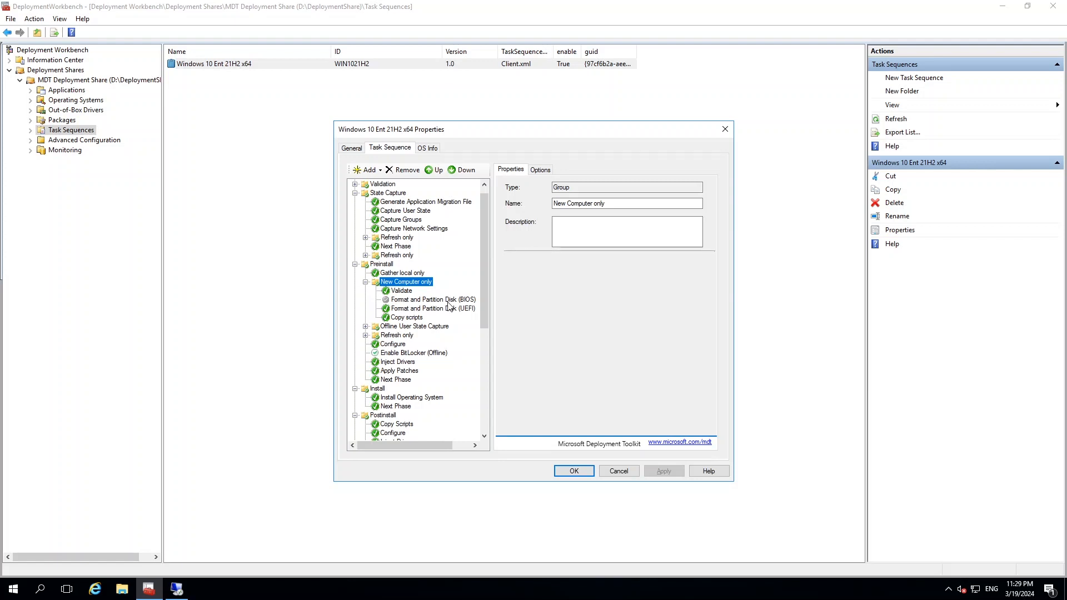
left_click(410, 309)
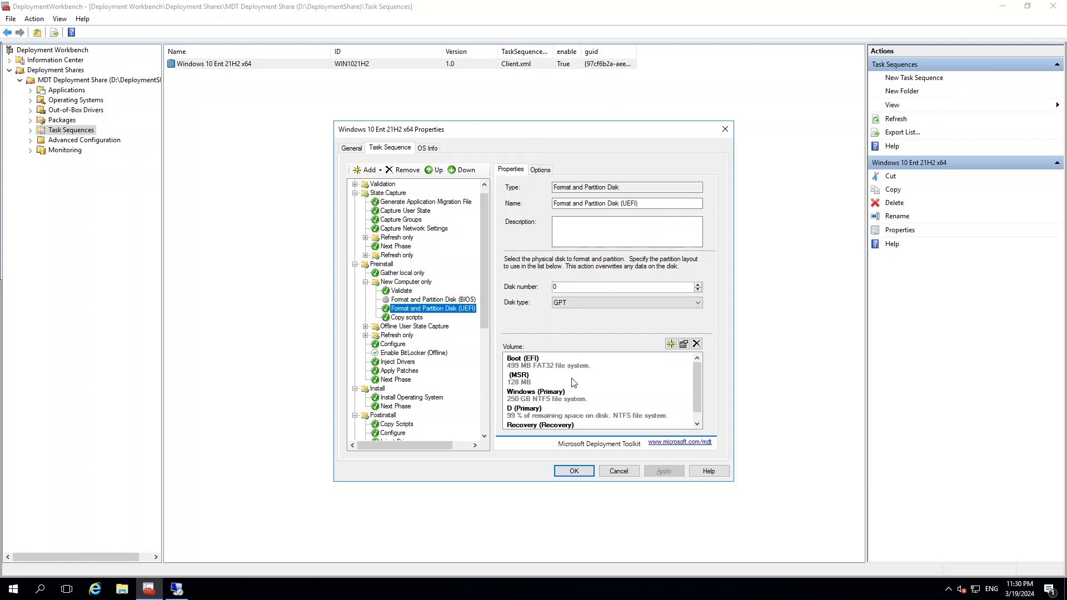
Review the Boot, MSR and Windows volumes, and check the Windows partition's properties including its drive letter variable.
left_click(516, 367)
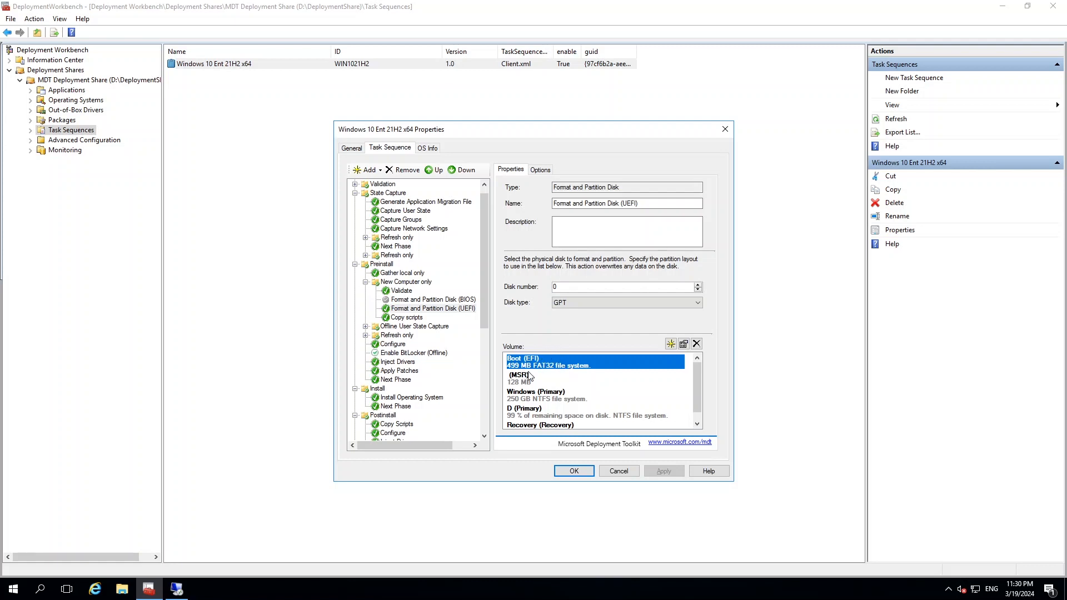
left_click(526, 383)
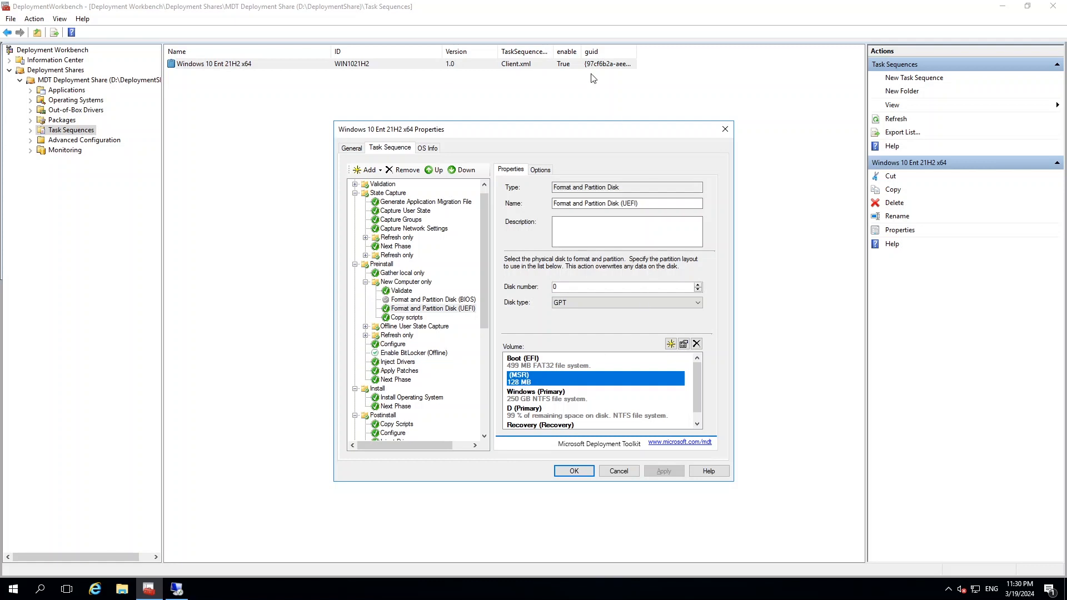
left_click(547, 400)
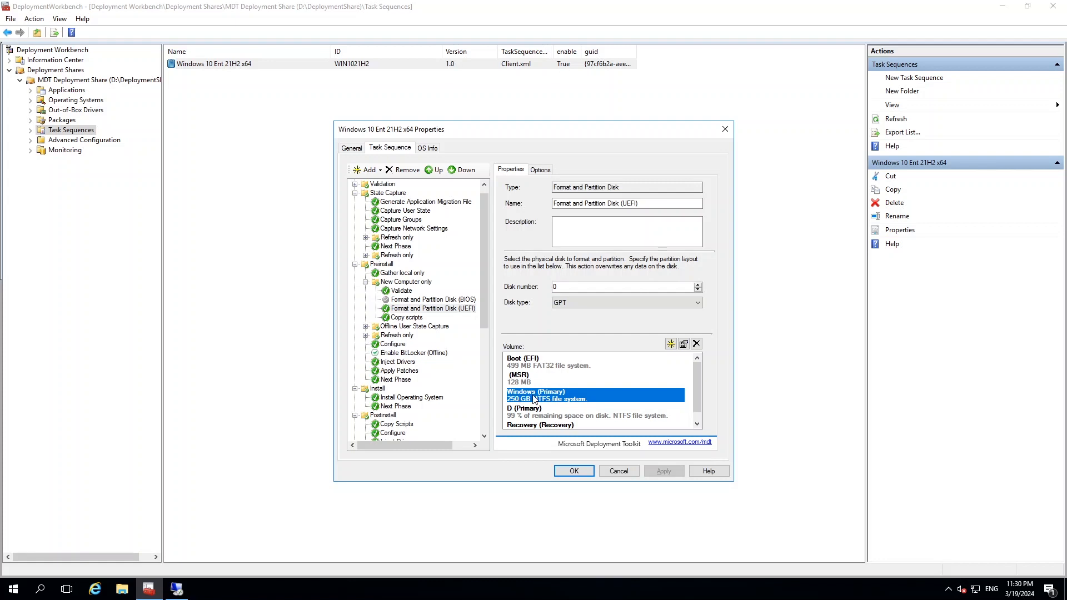
left_click(684, 344)
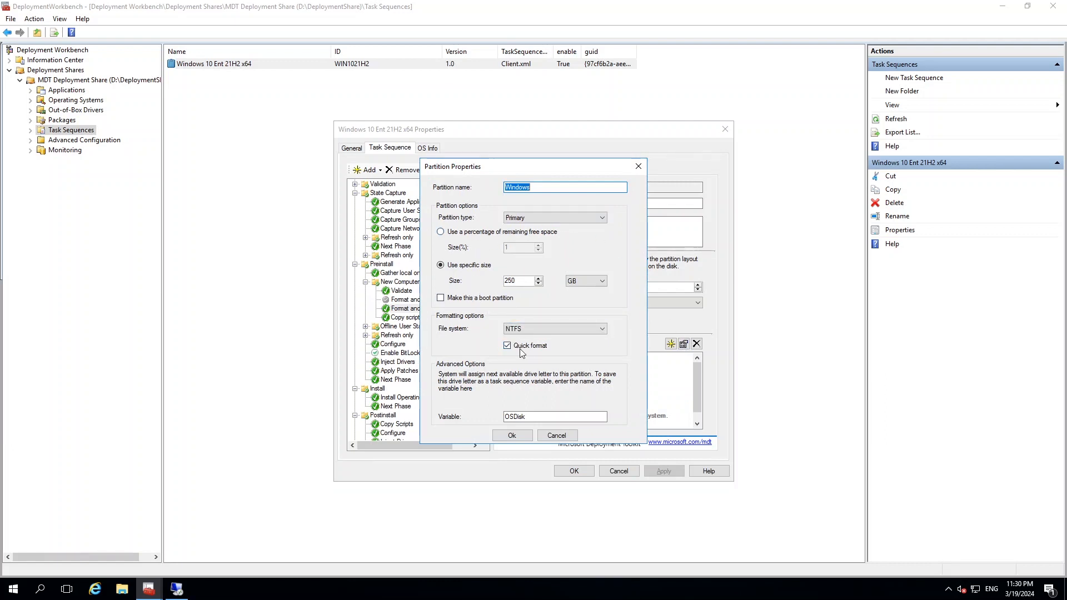
left_click(529, 419)
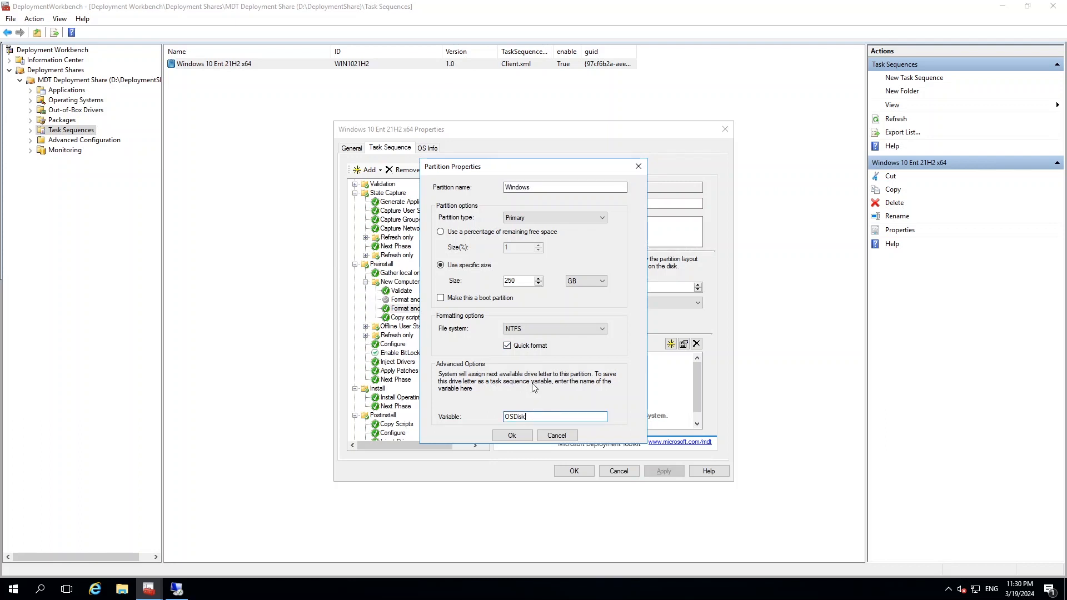
left_click(639, 166)
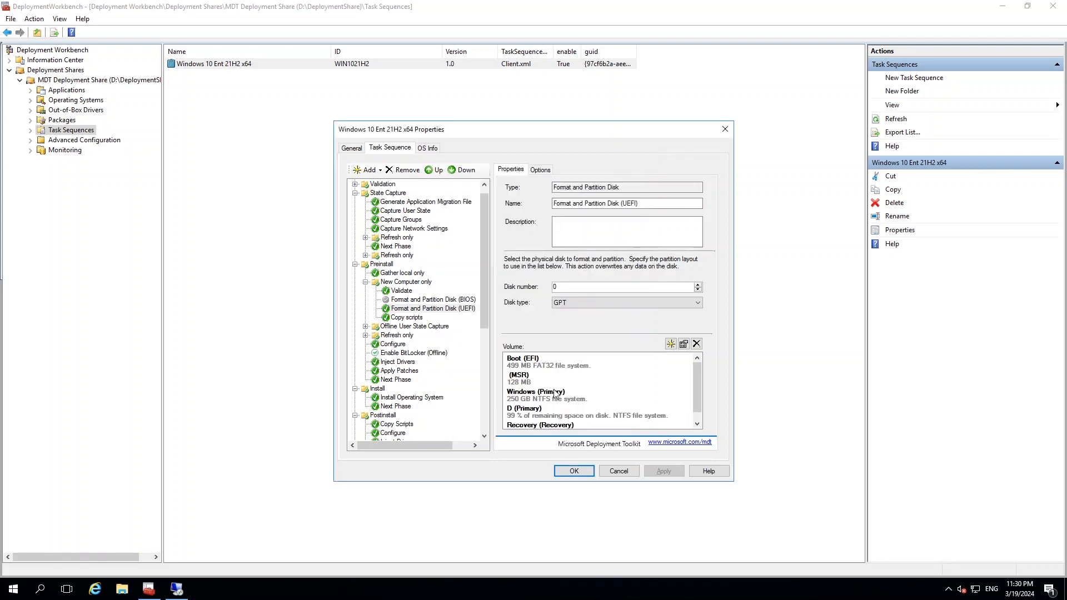
Review the D (Primary) volume in the list and check its partition properties, including size percentage and variable.
left_click(531, 414)
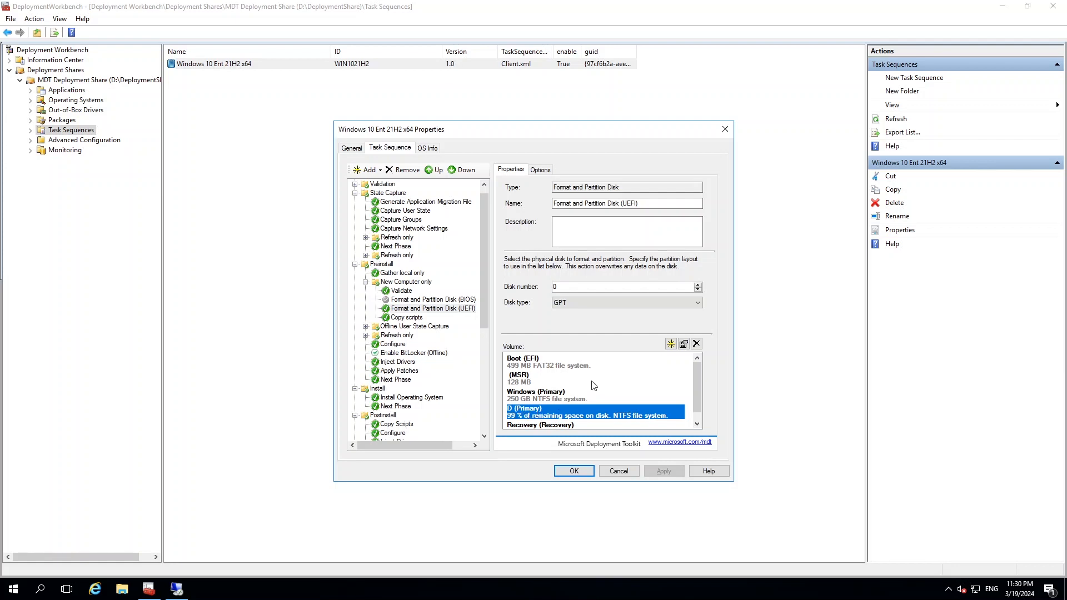
left_click(519, 370)
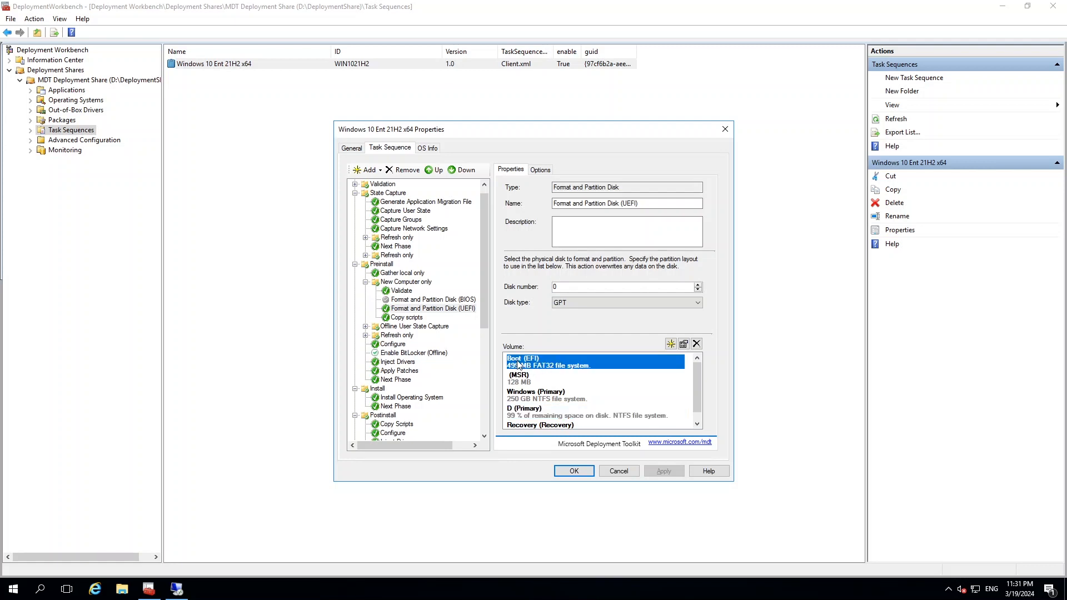
scroll(525, 379, "down", 1)
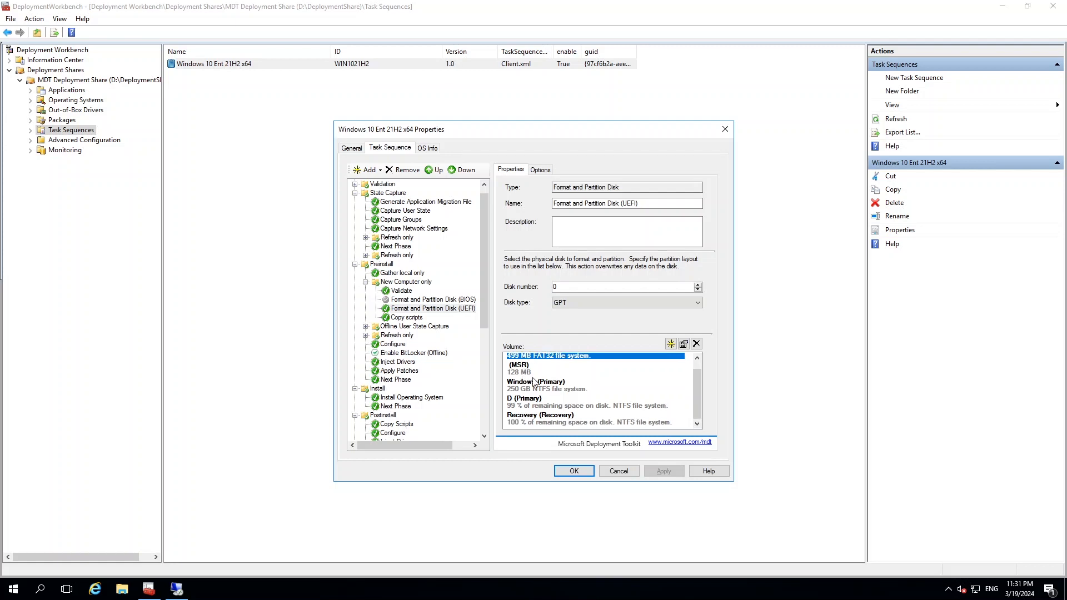
left_click(525, 399)
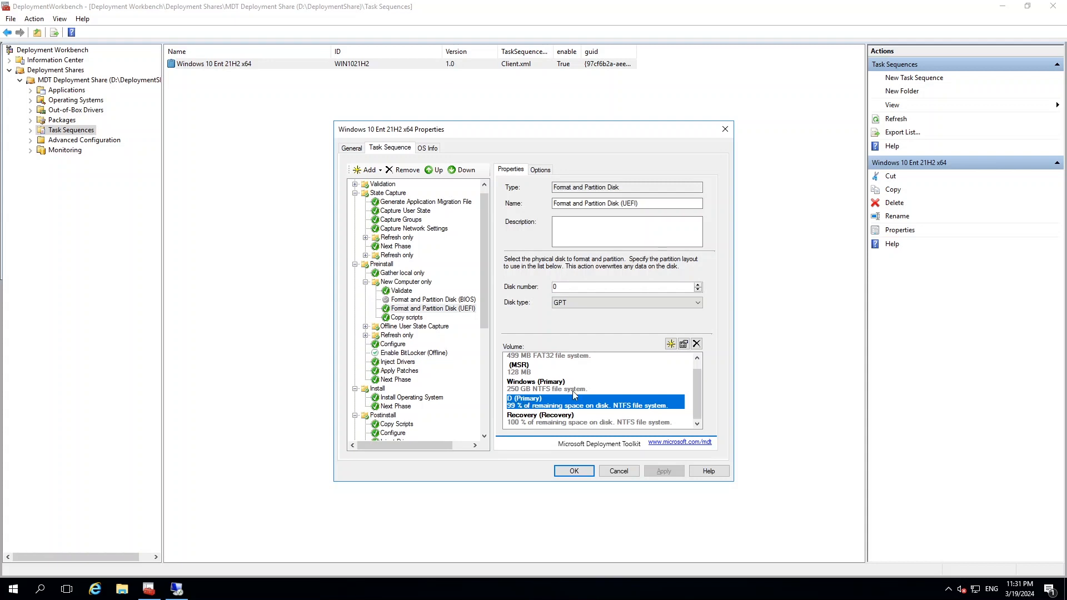
left_click(683, 344)
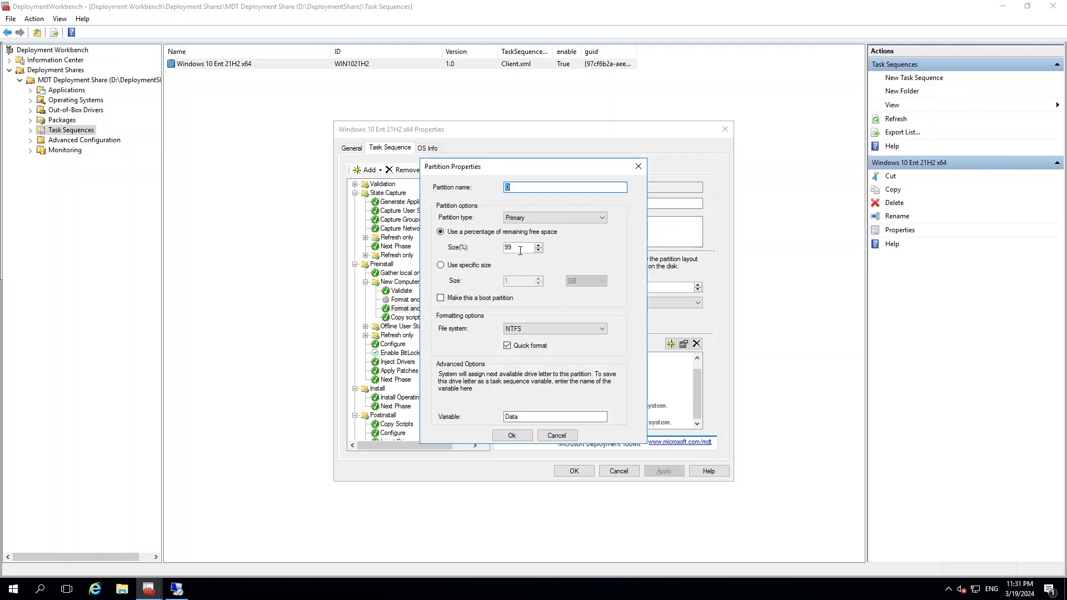
left_click(512, 435)
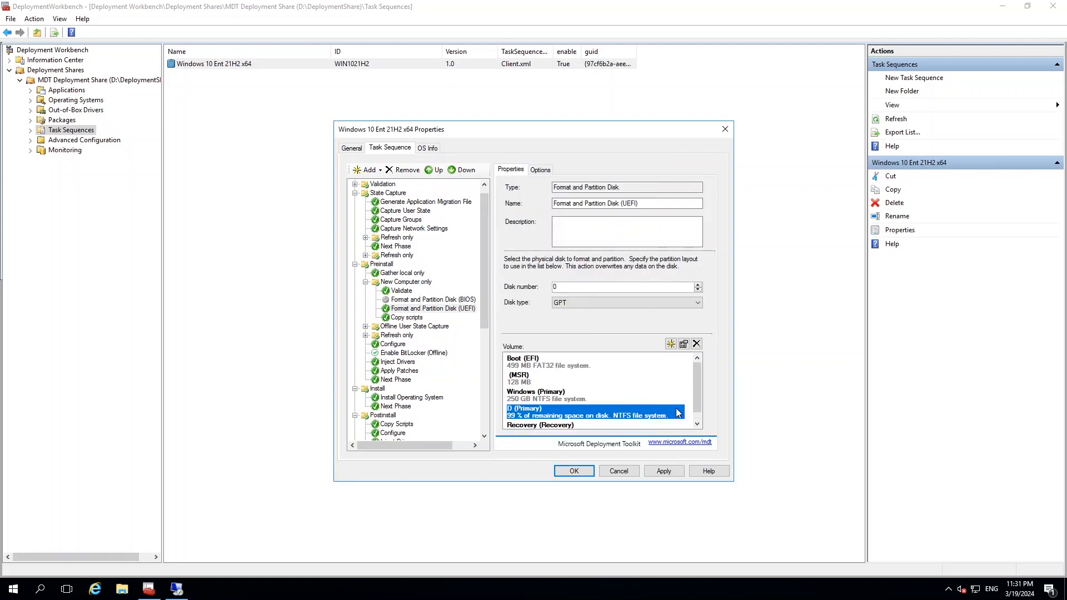
Review the Recovery volume's share of the remaining space and accept the task sequence properties.
scroll(697, 404, "down", 1)
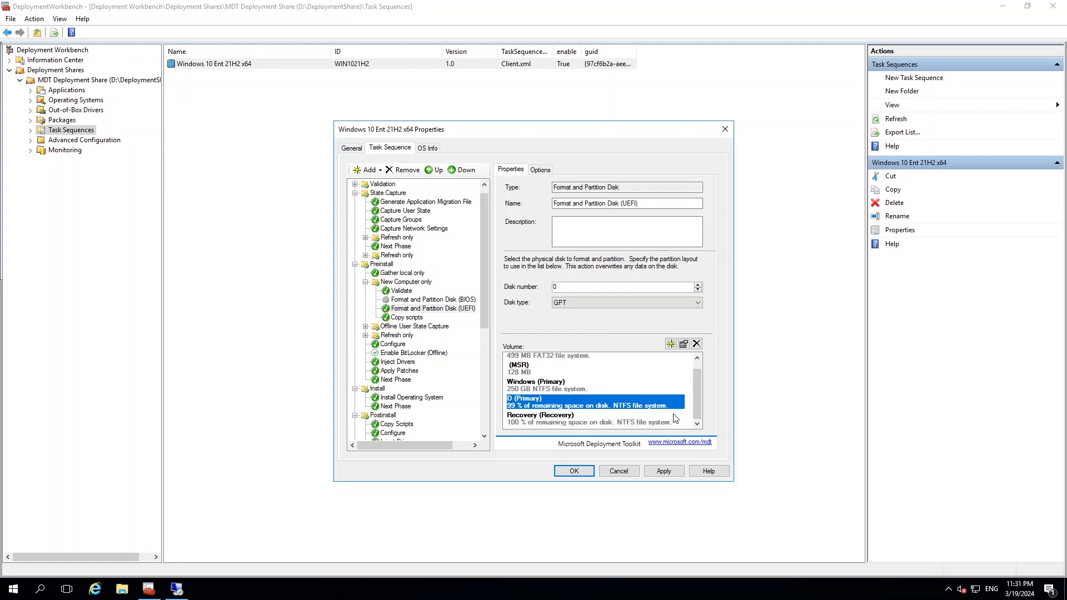
left_click(537, 419)
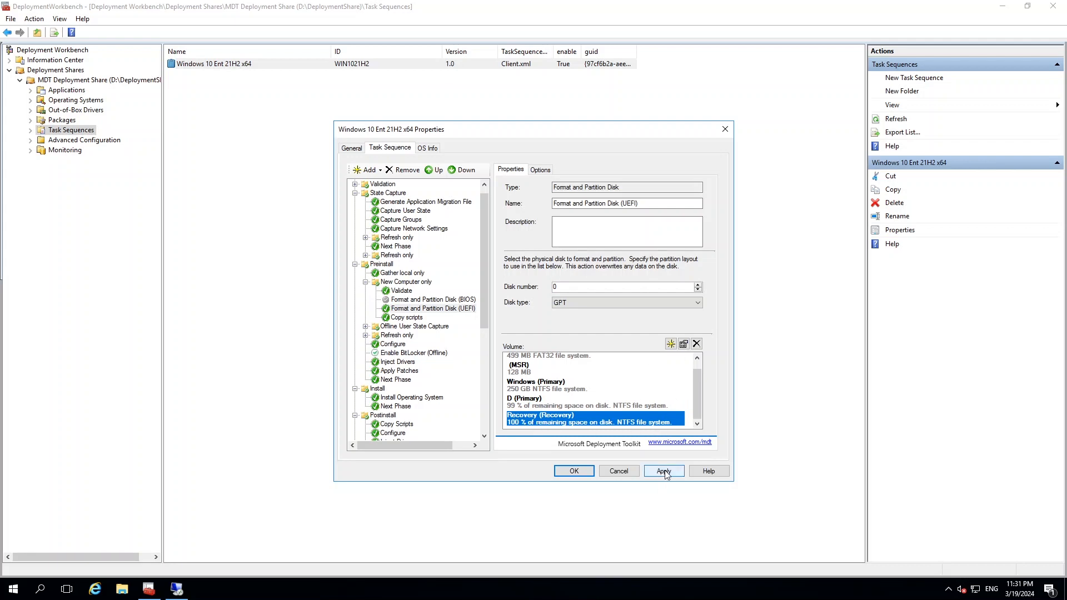
left_click(573, 472)
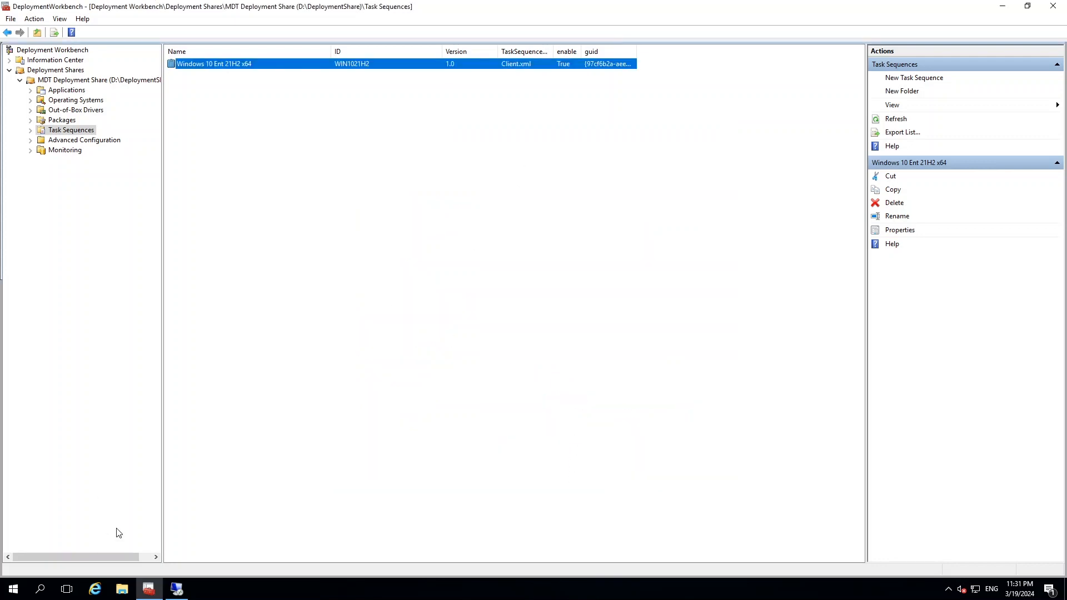
Switch to the xltekdt Remote Desktop session and bring up Disk Management in its Computer Management window.
left_click(176, 589)
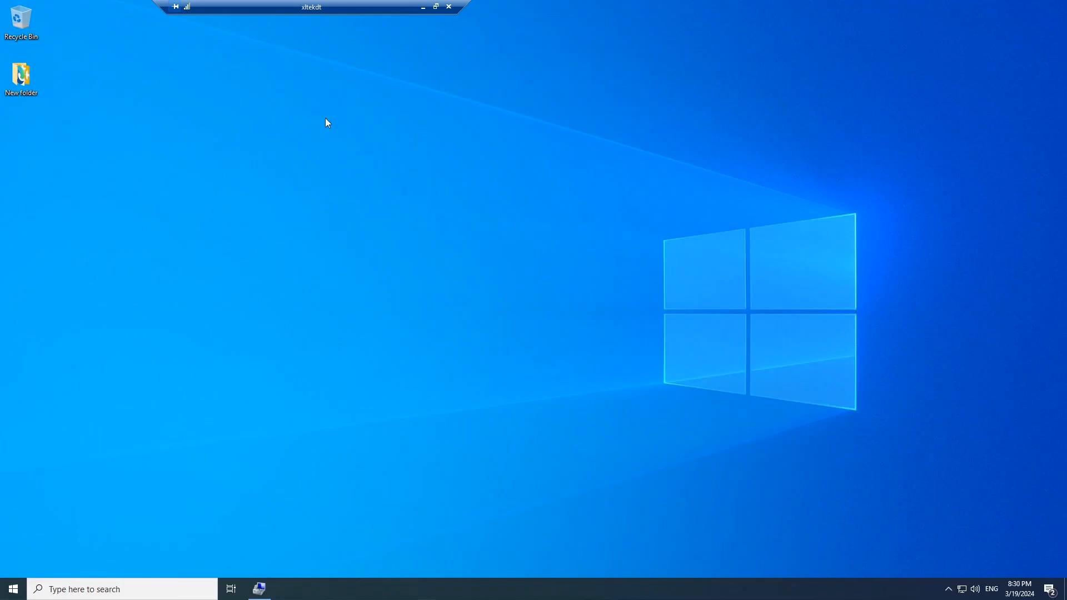
mouse_move(311, 1)
left_mouse_down()
mouse_move(596, 1)
mouse_move(326, 7)
left_mouse_up()
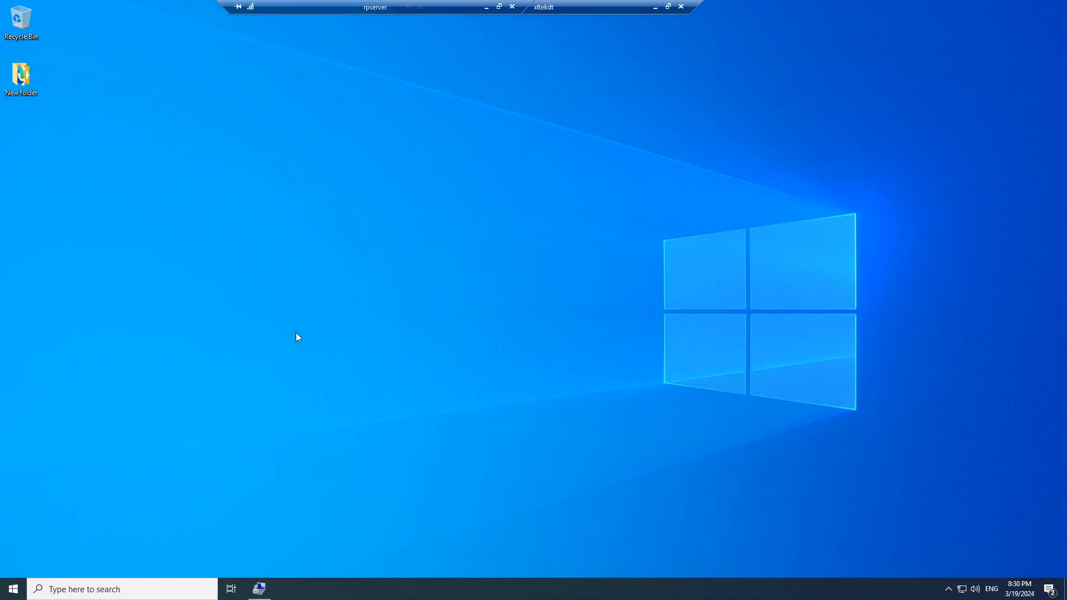
left_click_drag(625, 2, 706, 2)
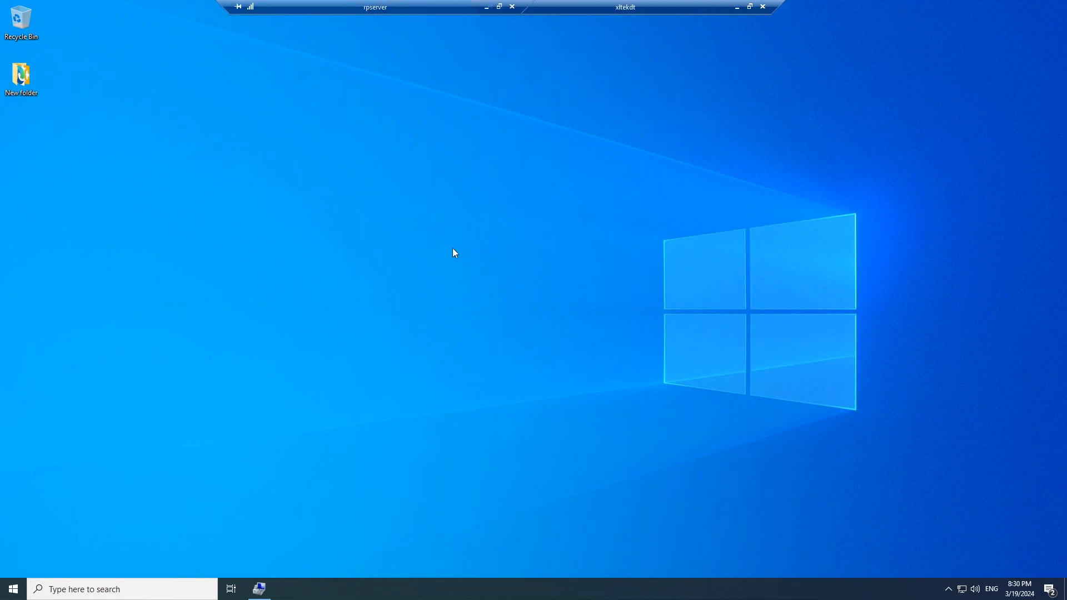
left_click(259, 588)
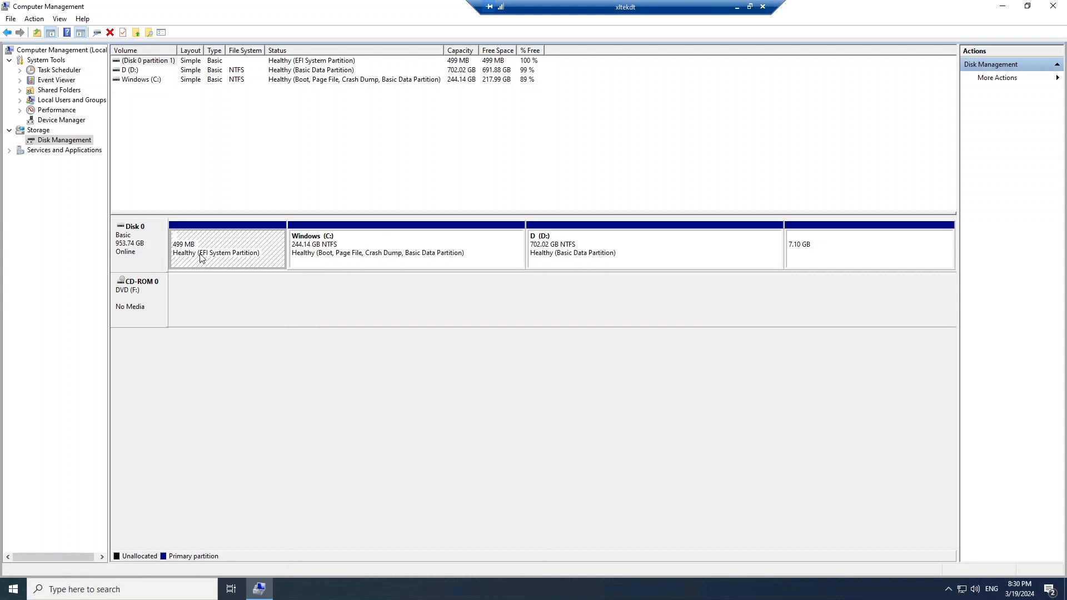
Examine the Windows (C:), D (D:) and last partitions of Disk 0, and return to Deployment Workbench.
left_click(329, 245)
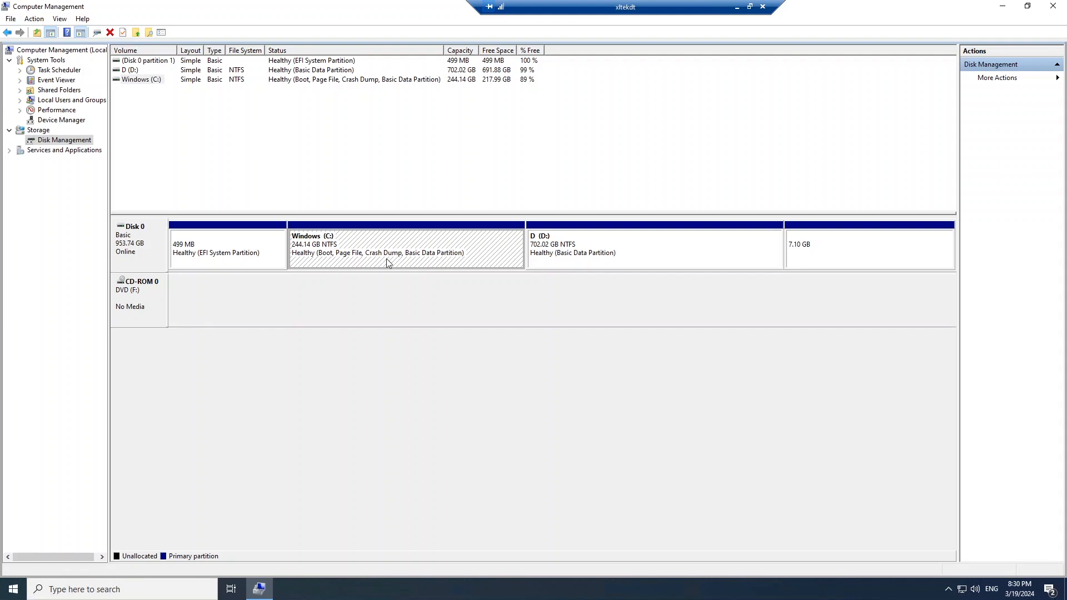
left_click(599, 251)
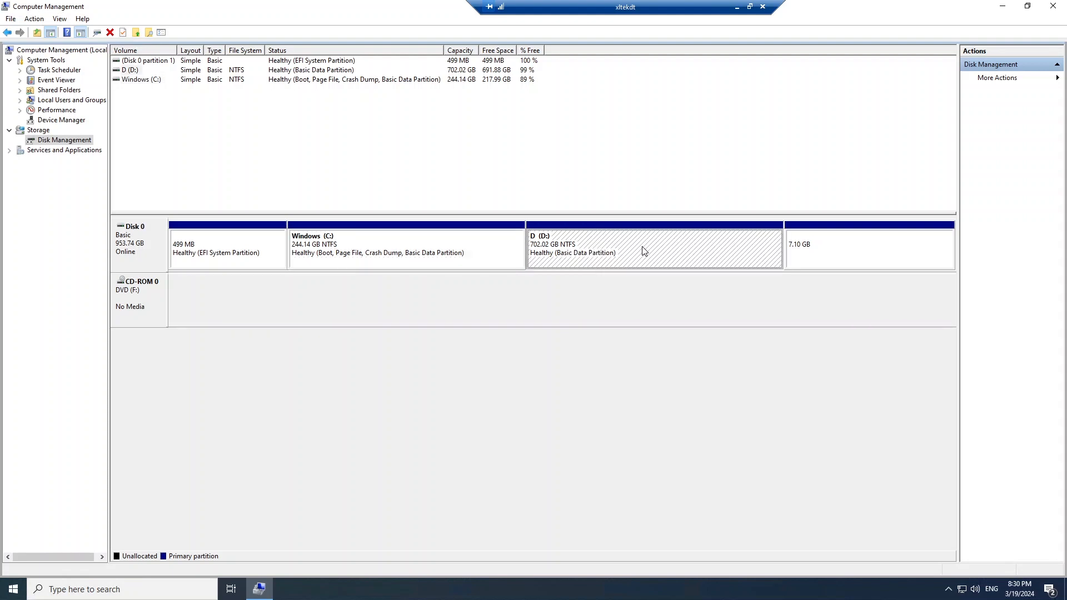
left_click(829, 247)
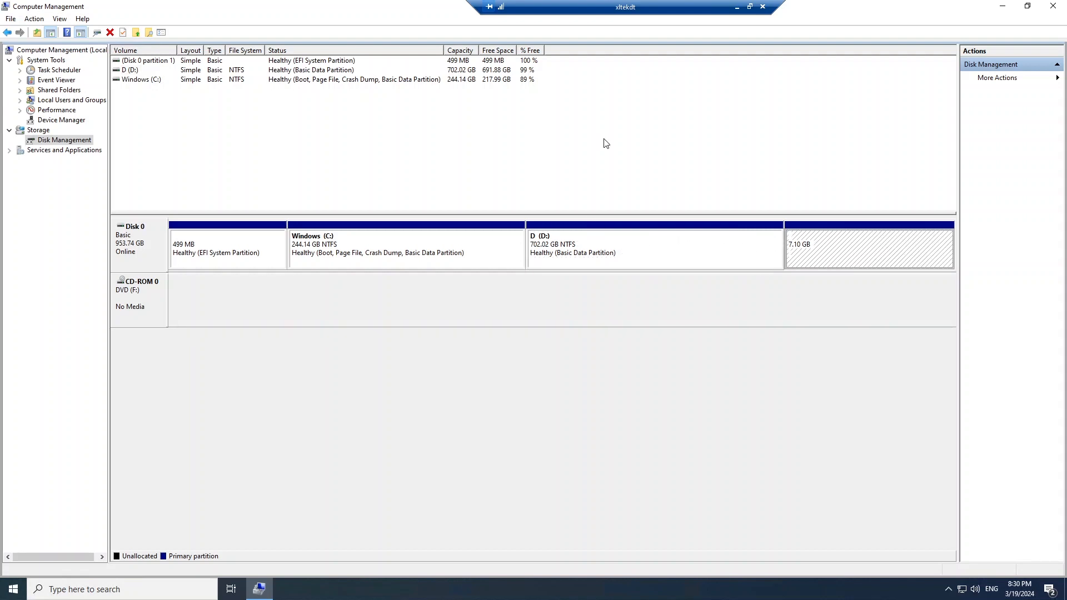
left_click(1003, 6)
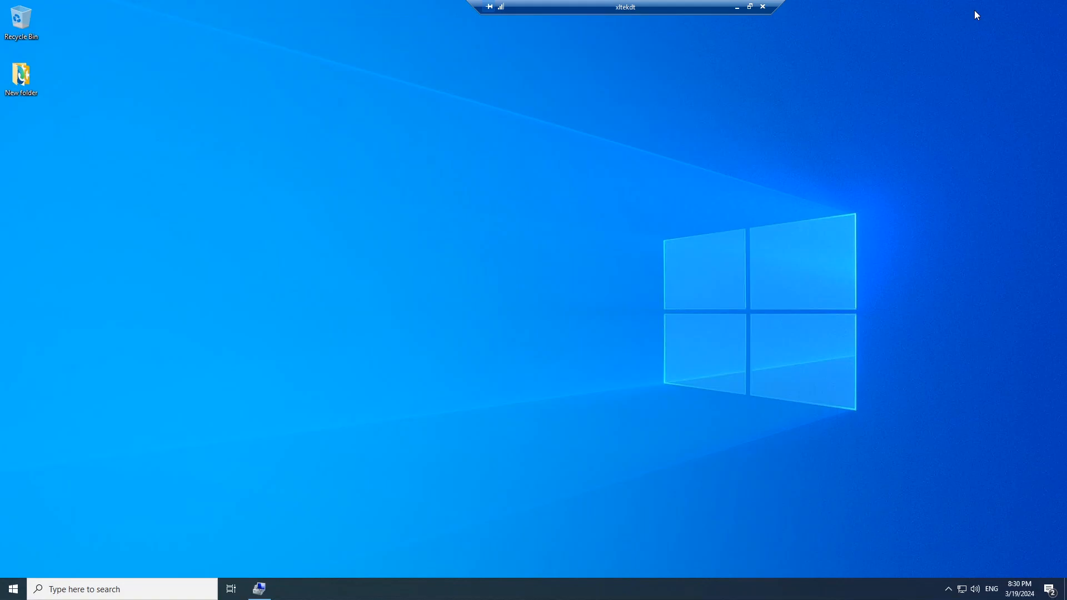
left_click(738, 9)
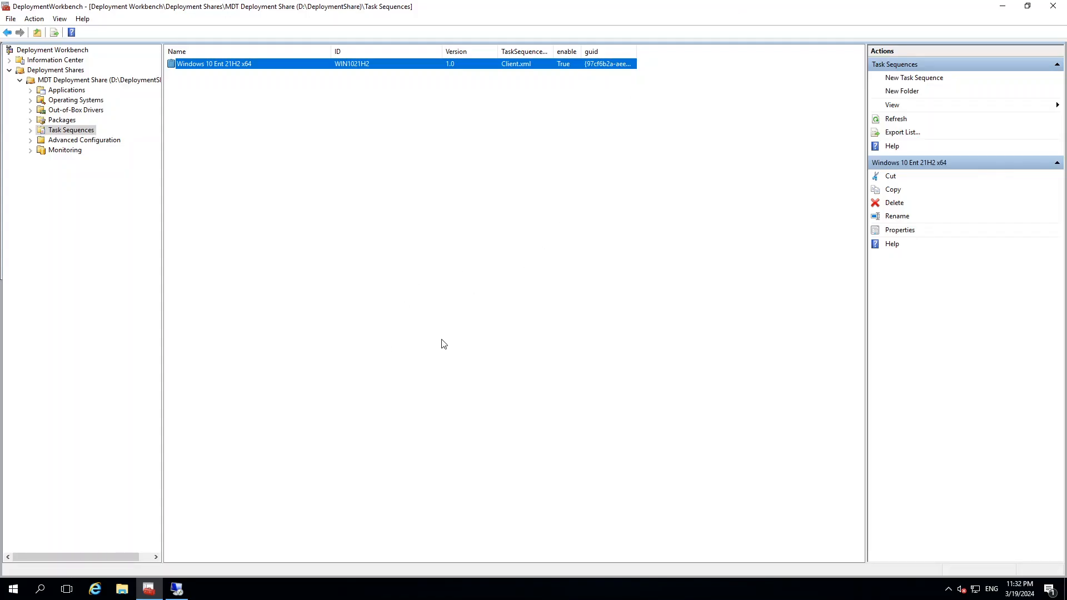
Reopen the Windows 10 Ent 21H2 x64 task sequence properties at the Format and Partition Disk (UEFI) step.
right_click(190, 67)
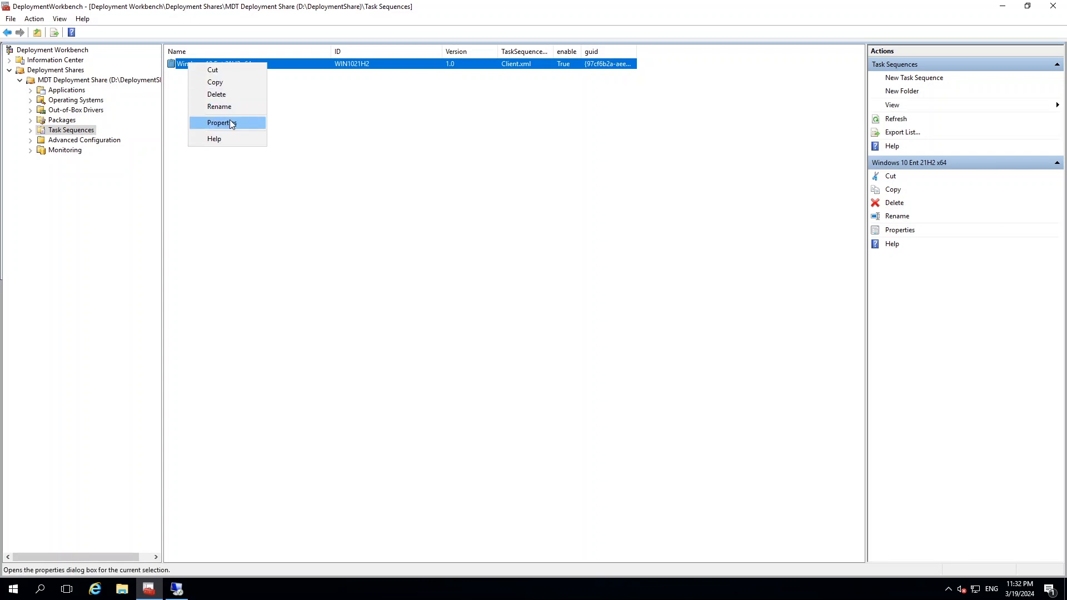
left_click(229, 119)
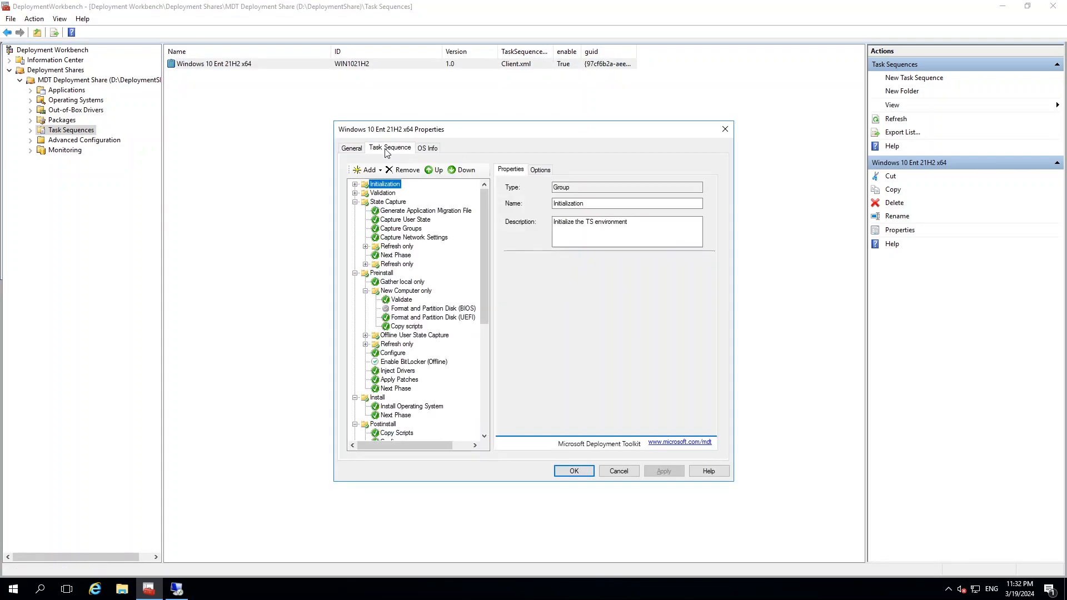
left_click(413, 318)
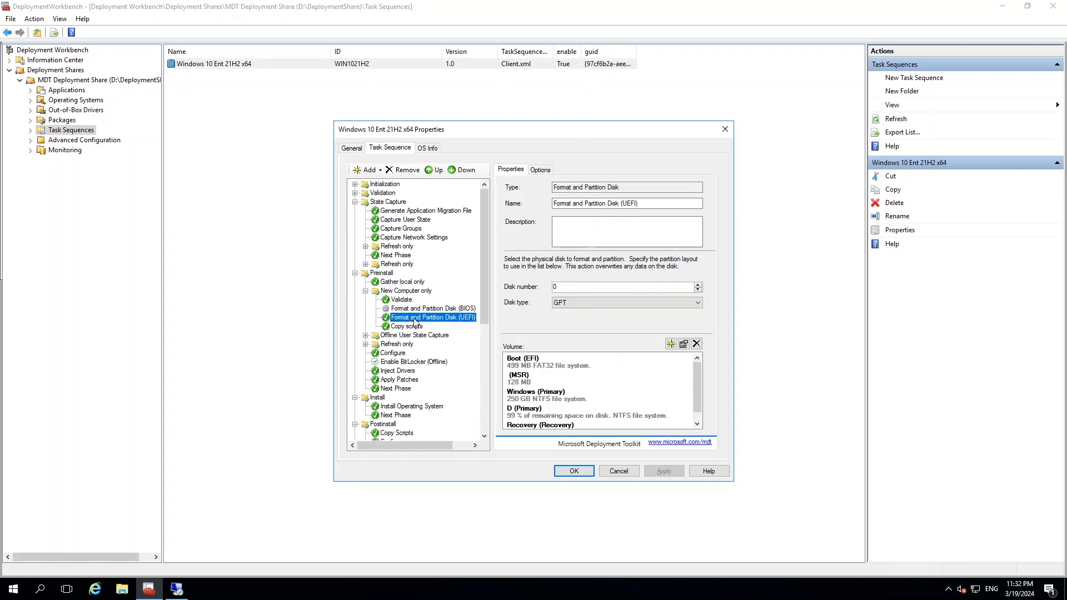
Check the Validate step's settings under New Computer only and the volume list of the Format and Partition Disk (UEFI) step.
left_click(417, 309)
left_click(405, 300)
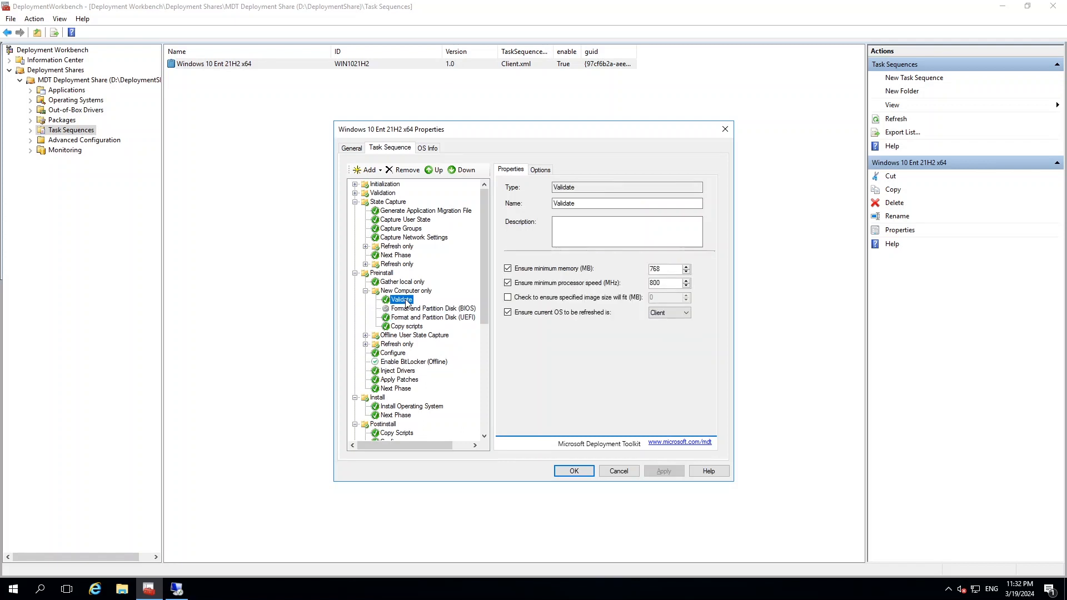
left_click(453, 318)
scroll(618, 383, "down", 1)
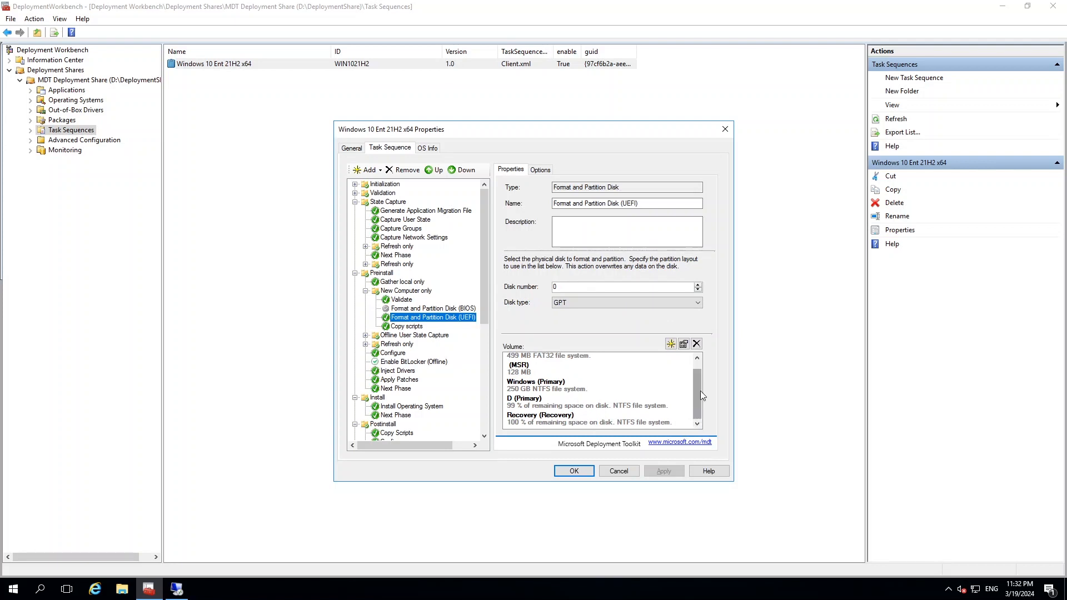
mouse_move(700, 390)
left_mouse_down()
mouse_move(699, 376)
mouse_move(698, 394)
left_mouse_up()
Compare the volumes of the Format and Partition Disk (BIOS) step with the full UEFI volume list, from Boot to Recovery.
left_click(410, 327)
left_click(412, 309)
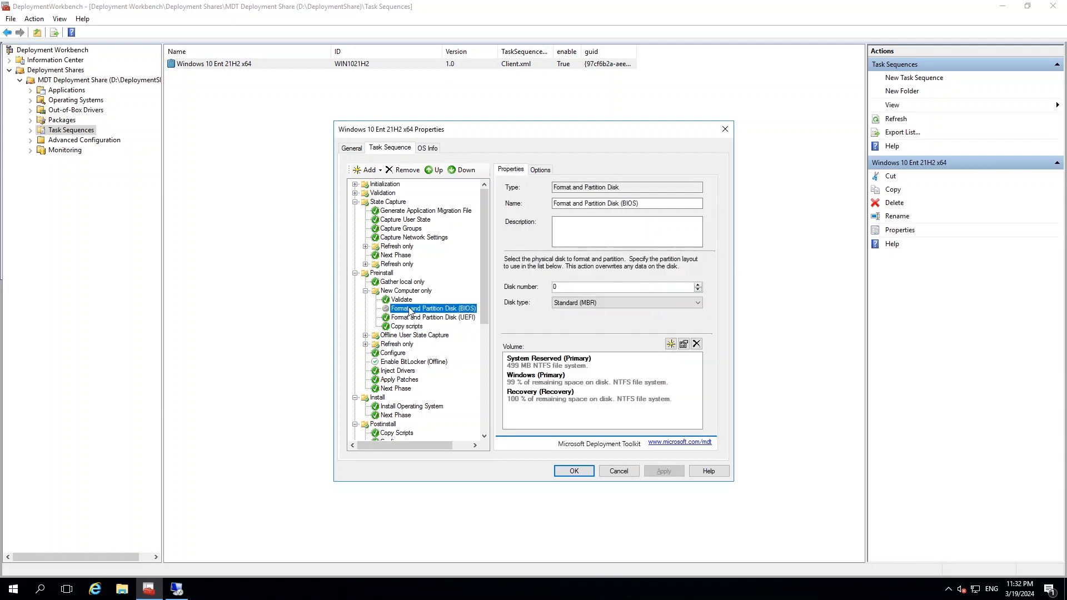
left_click(409, 301)
left_click(425, 318)
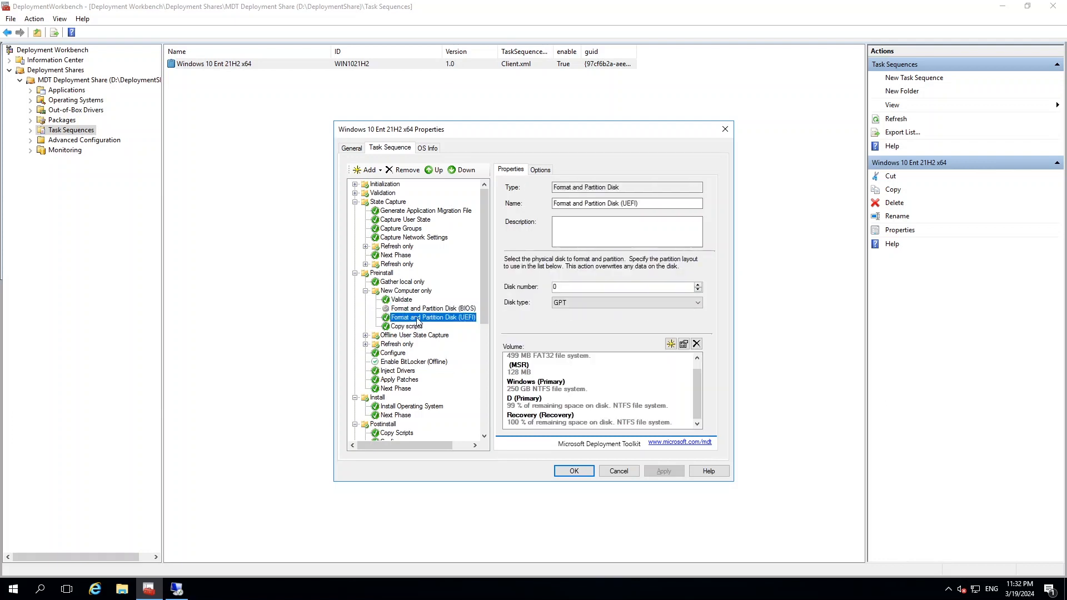
left_click_drag(695, 388, 698, 377)
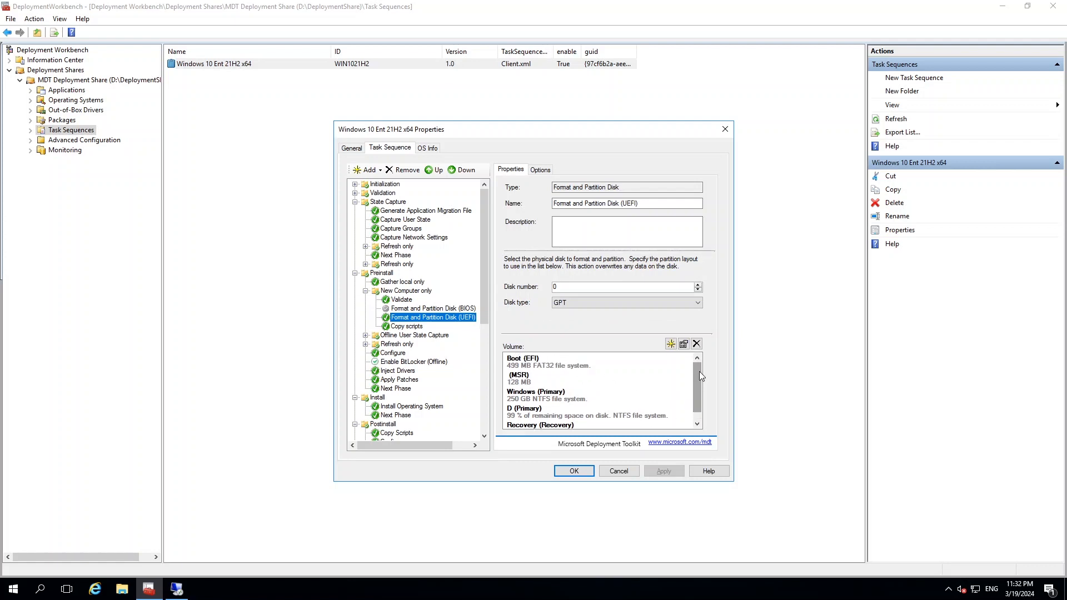
left_click_drag(695, 385, 699, 401)
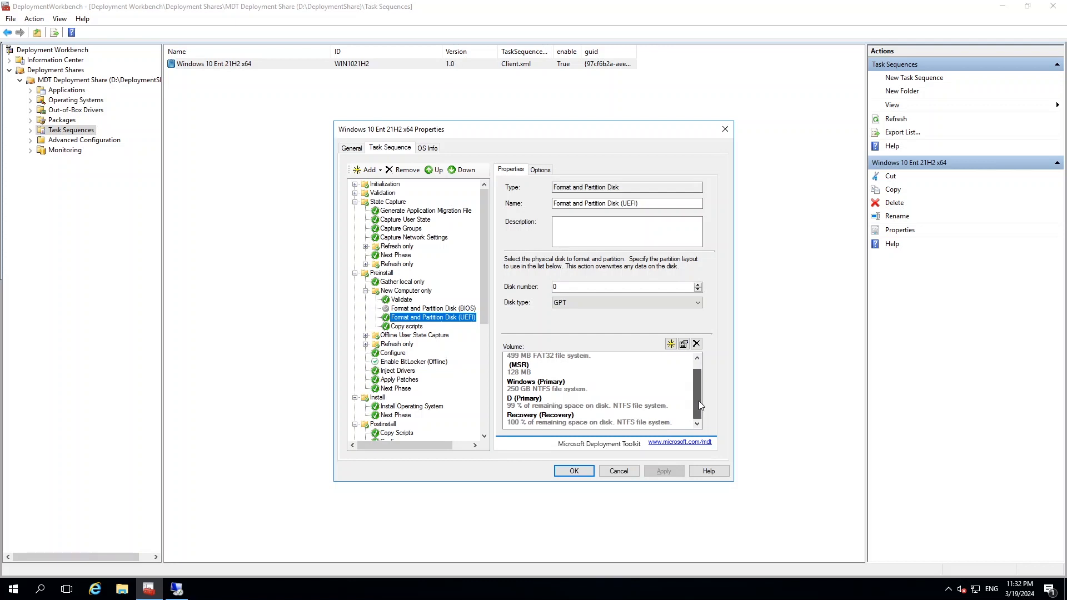